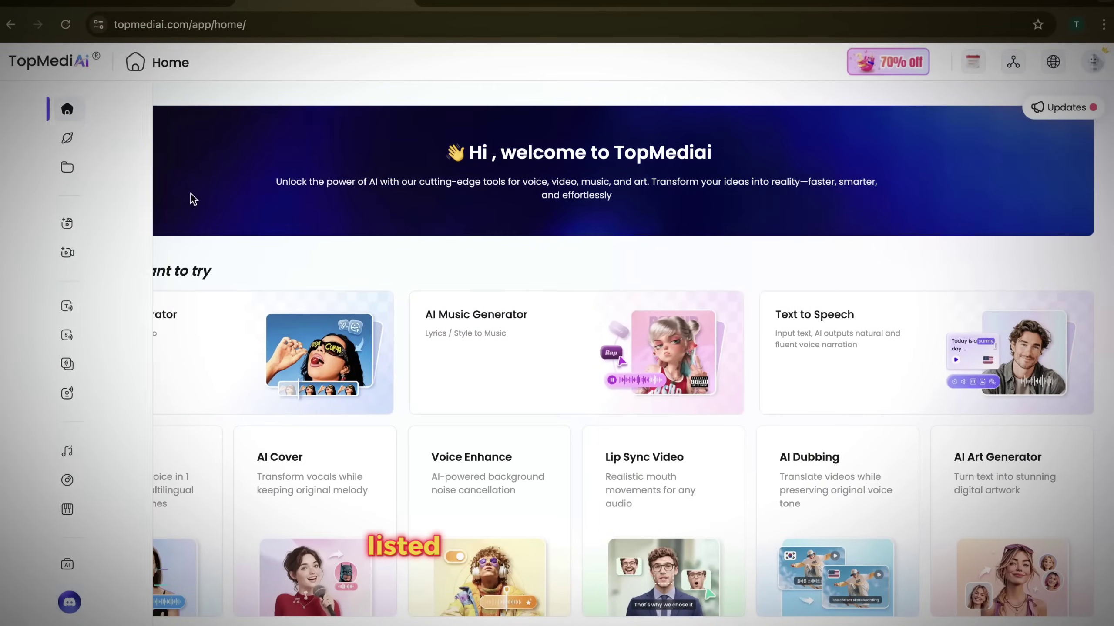
click(19, 140)
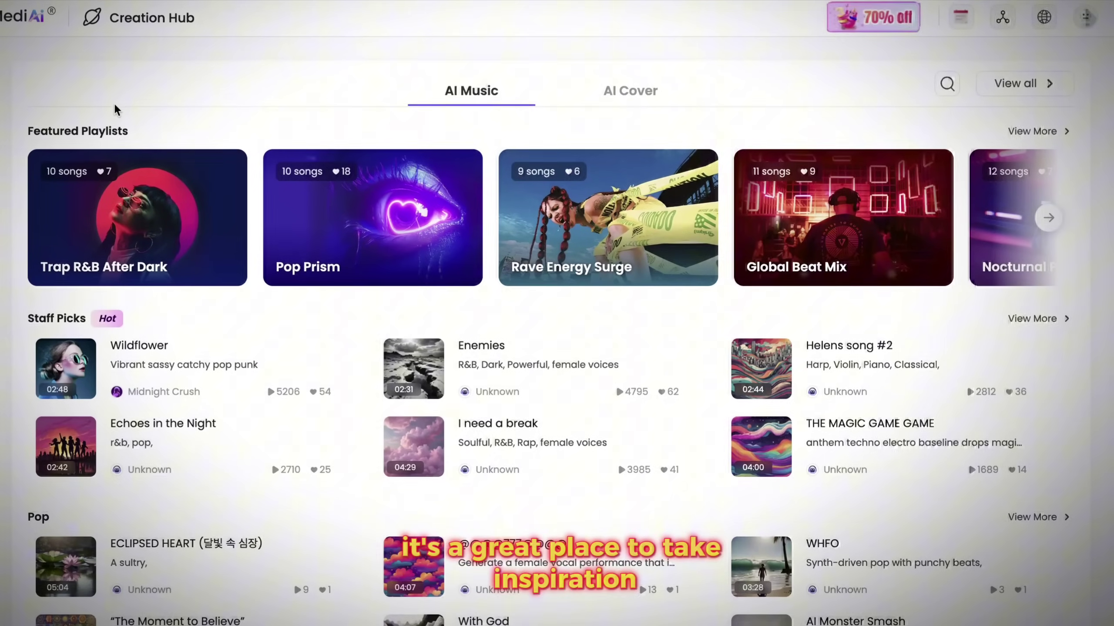
scroll(169, 259, down, 3)
scroll(173, 264, up, 3)
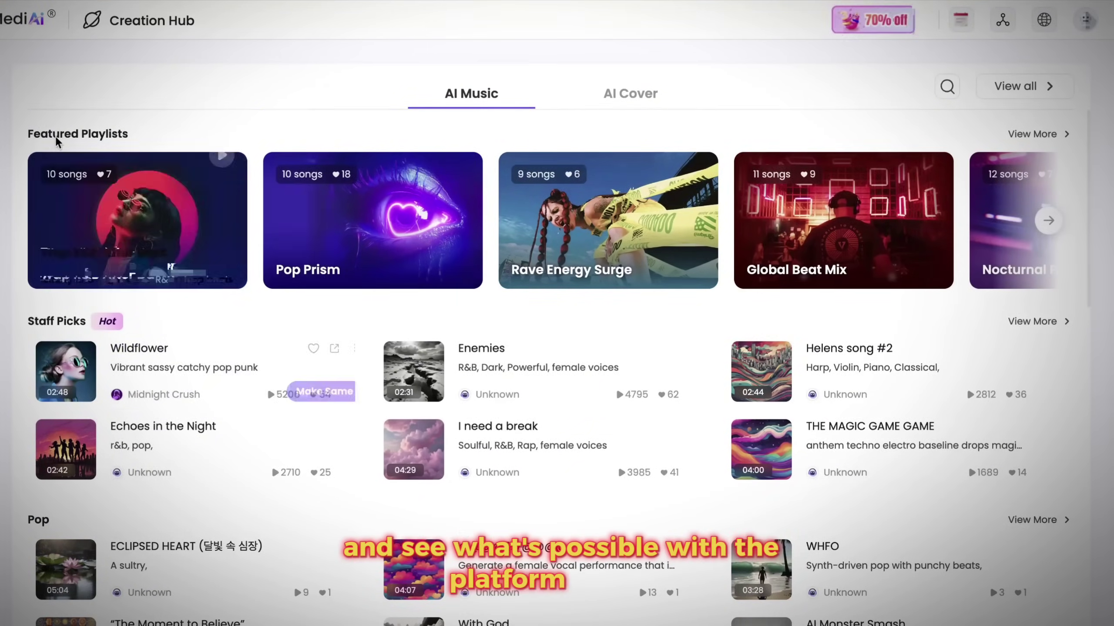
click(14, 164)
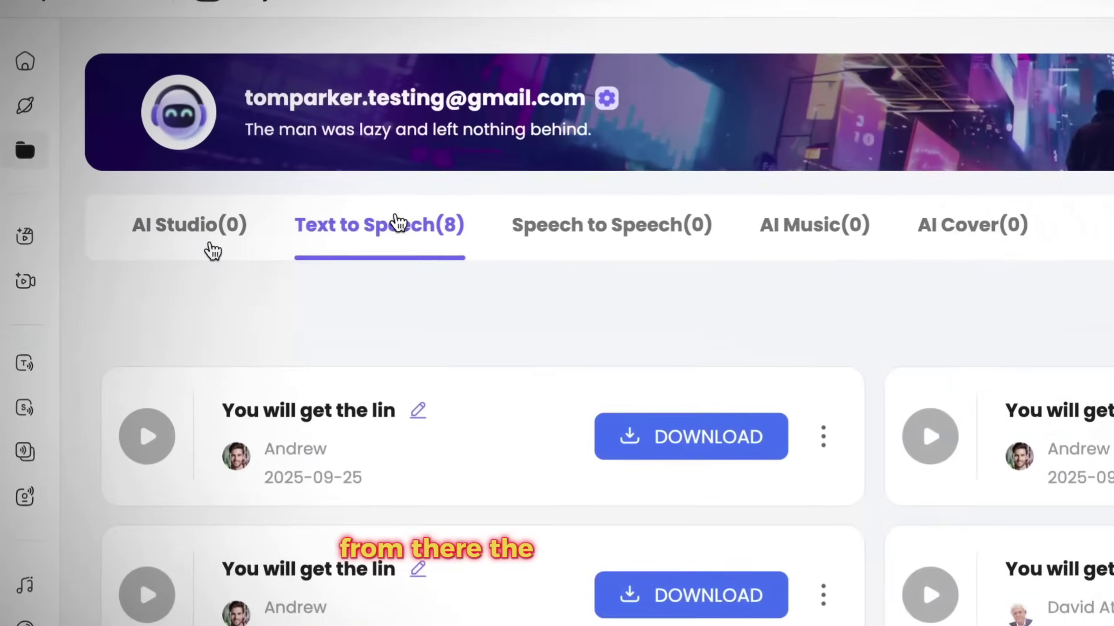
click(16, 109)
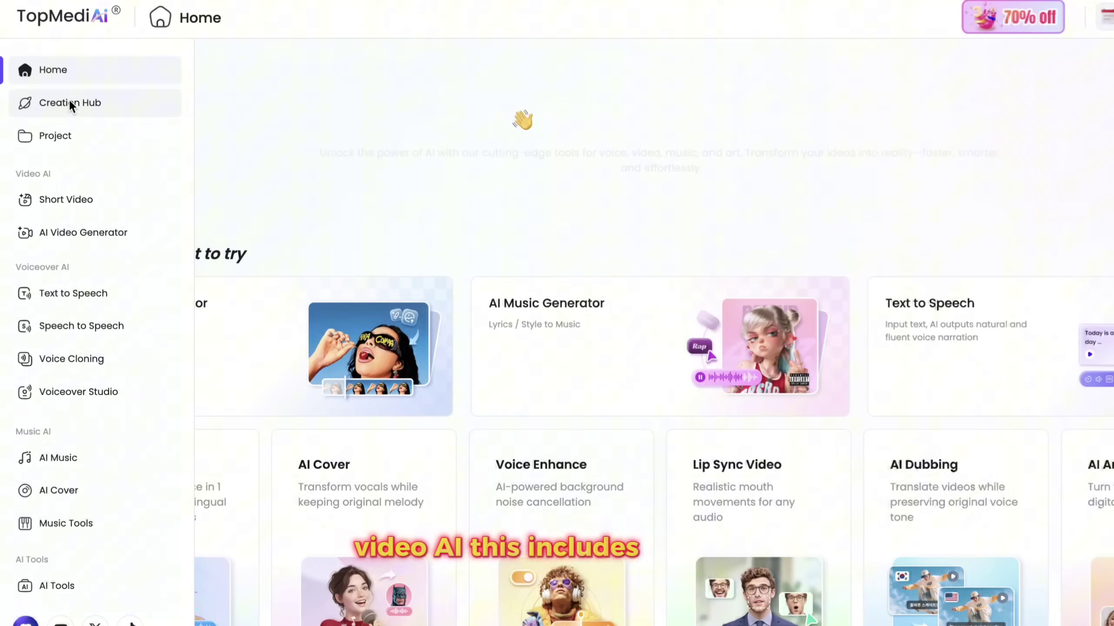
Step: Browse the Short Video, image-to-video and AI Cover pages, ending on the AI Tools collection
click(70, 104)
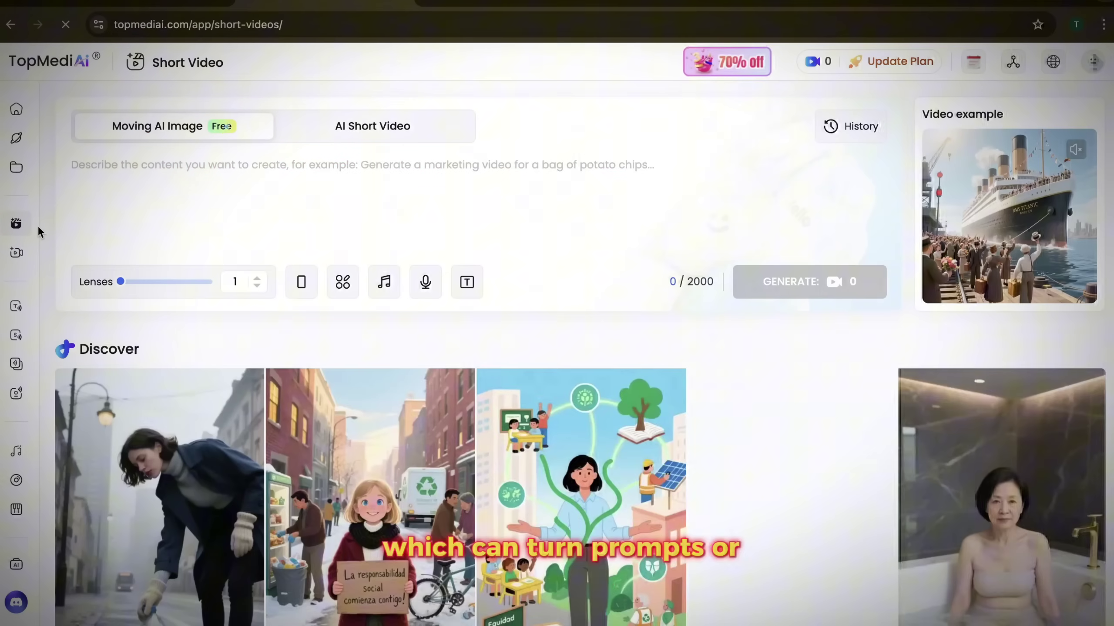
click(14, 254)
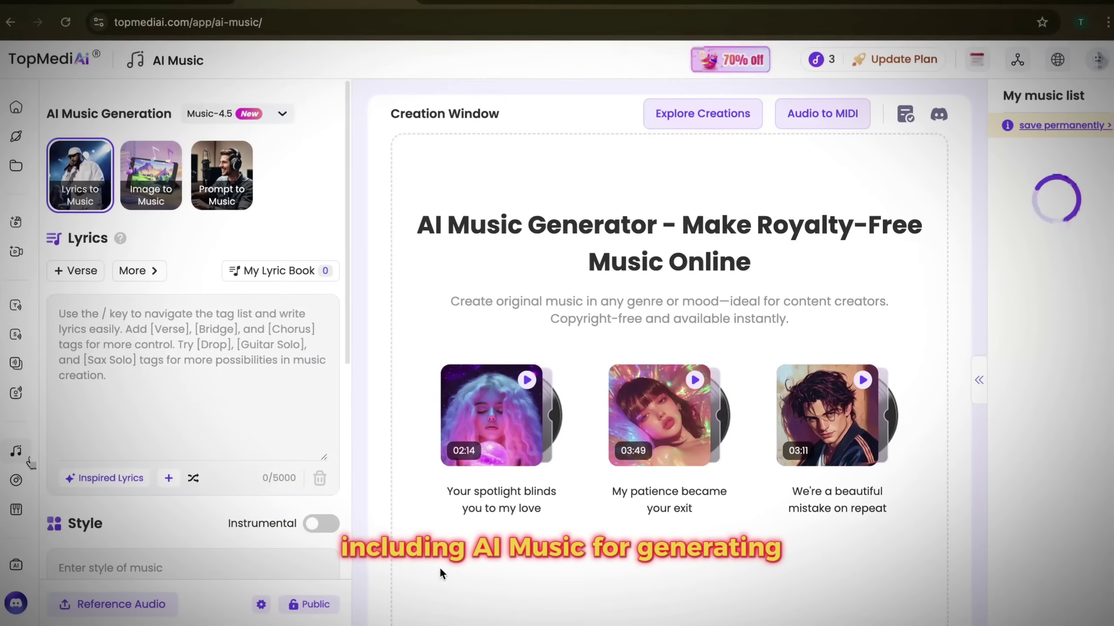
click(17, 481)
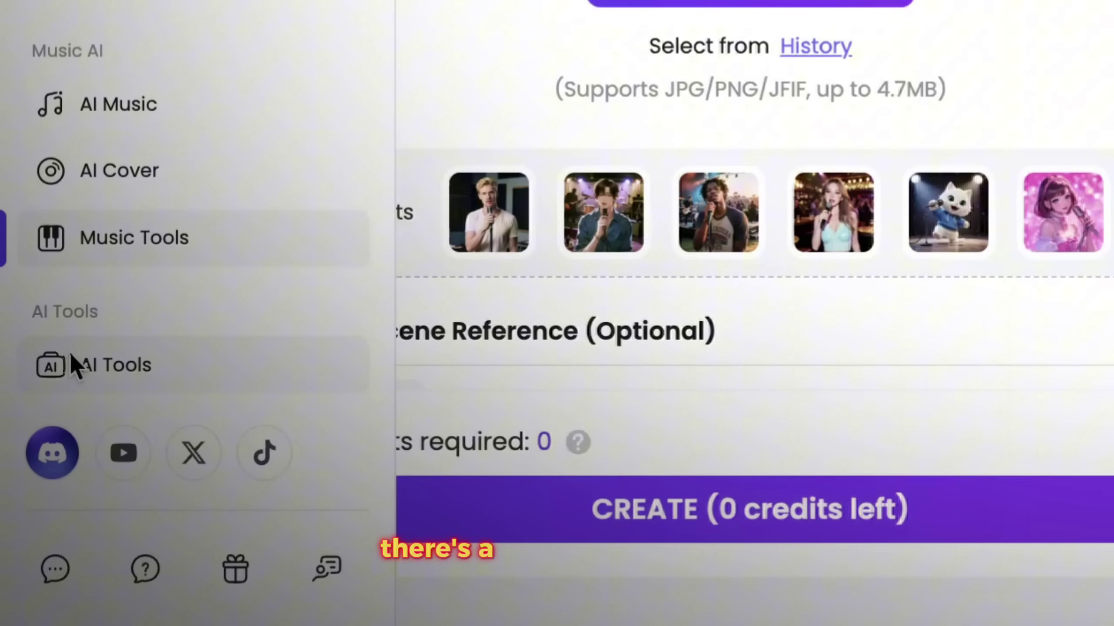
click(74, 366)
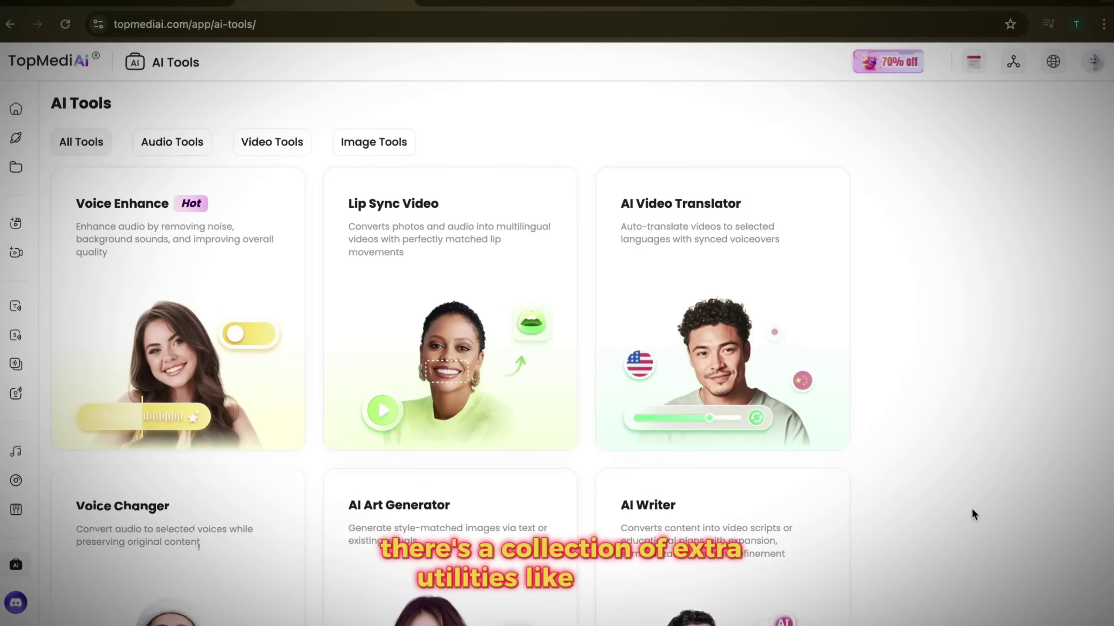
scroll(973, 515, down, 2)
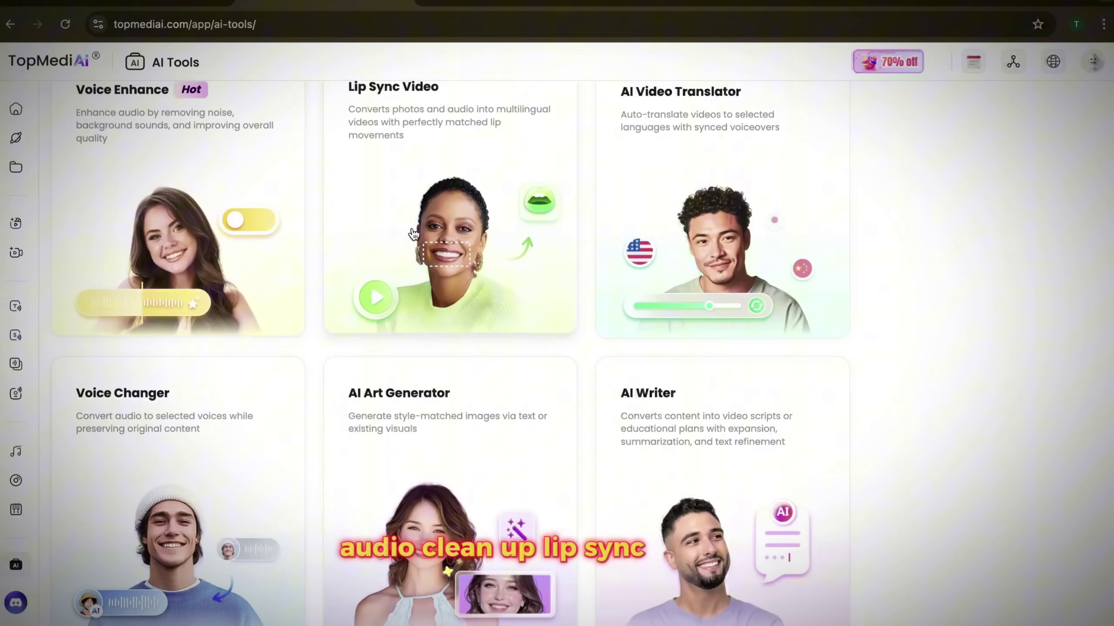
scroll(696, 509, down, 5)
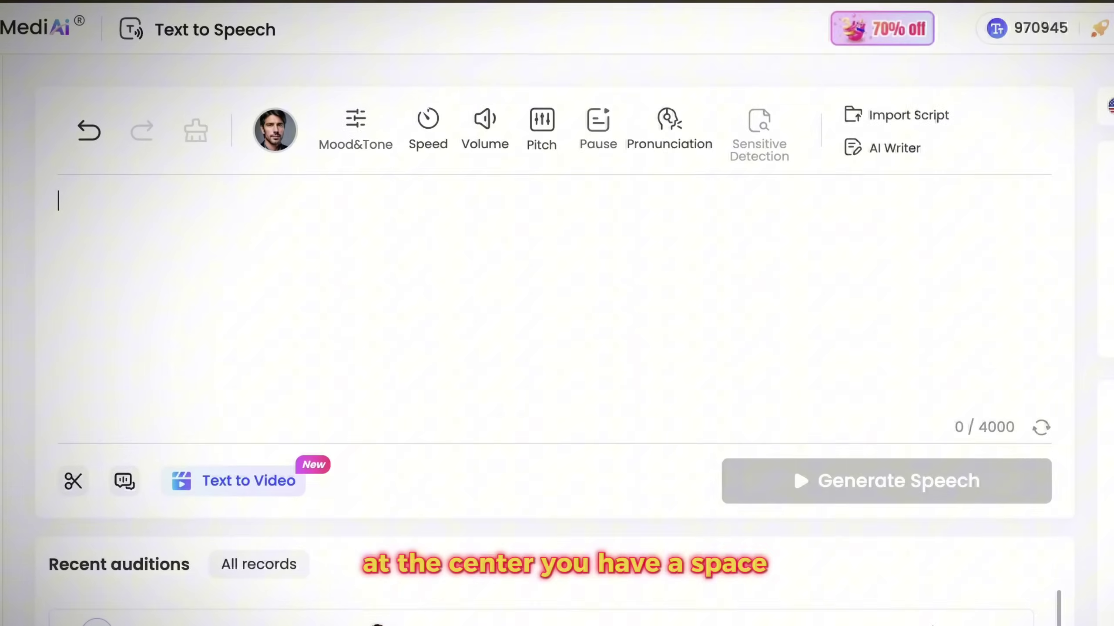
Step: Paste the 804-character voiceover script and set narration speed to 1.05x
text(Every creator knows the struggle of recording voiceovers. You set up the mic, try to find a quiet room, and then—just when you’re ready—there’s background noise, or you stumble over words, and the whole process starts again. And let’s be honest—professional equipment isn’t cheap, and recording everything manually takes a lot of time. That’s where AI can help. With platforms like TopMediai, you can generate natural-sounding voiceovers without needing a costly setup or endless retakes. All you do is type your script, choose a voice that fits your style, and let the platform do the rest. In this video, we’ll explore everything about AI voiceovers—from the basics to more advanced options—so that by the end, you’ll clearly understand how to use them and feel ready to apply them in your own videos.)
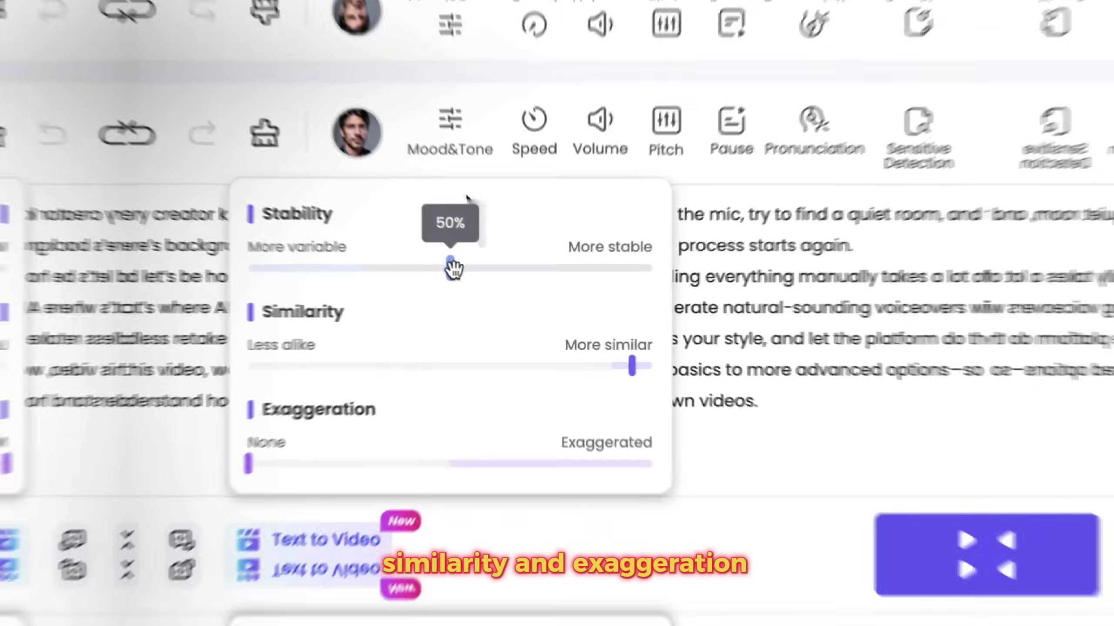
click(528, 78)
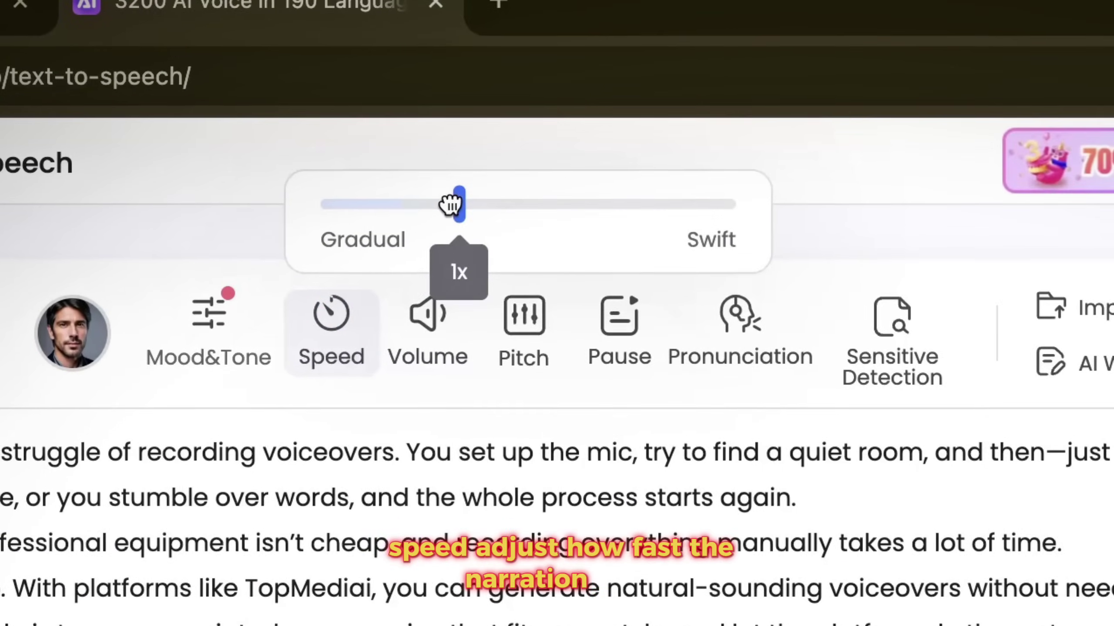
drag(445, 191, 458, 192)
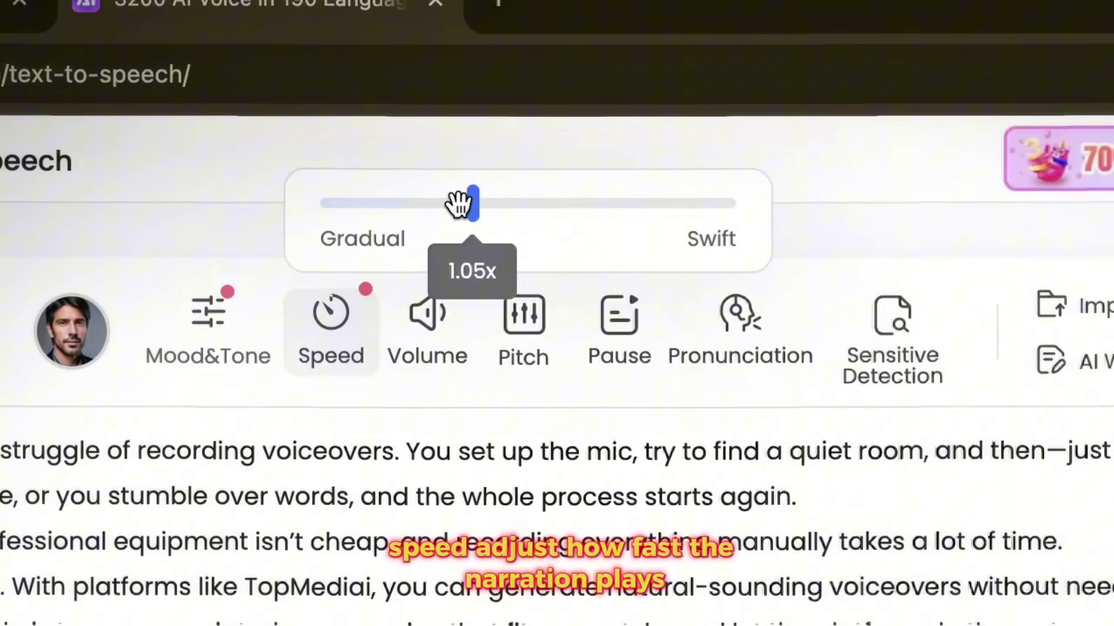
Step: Review the volume, pitch and pause duration settings for the narration
click(383, 261)
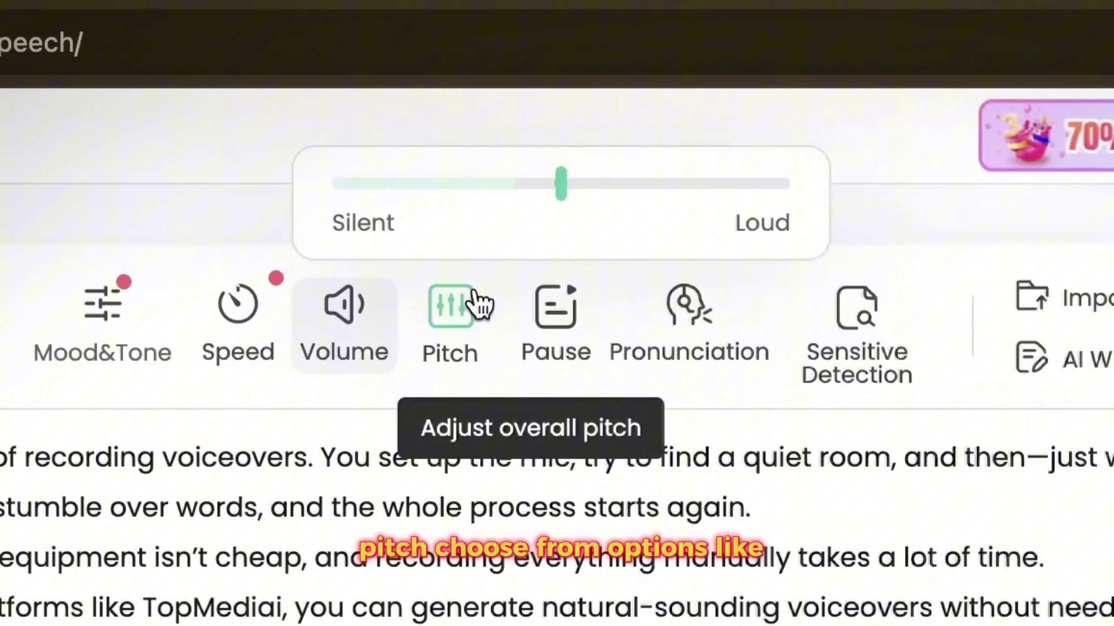
click(478, 305)
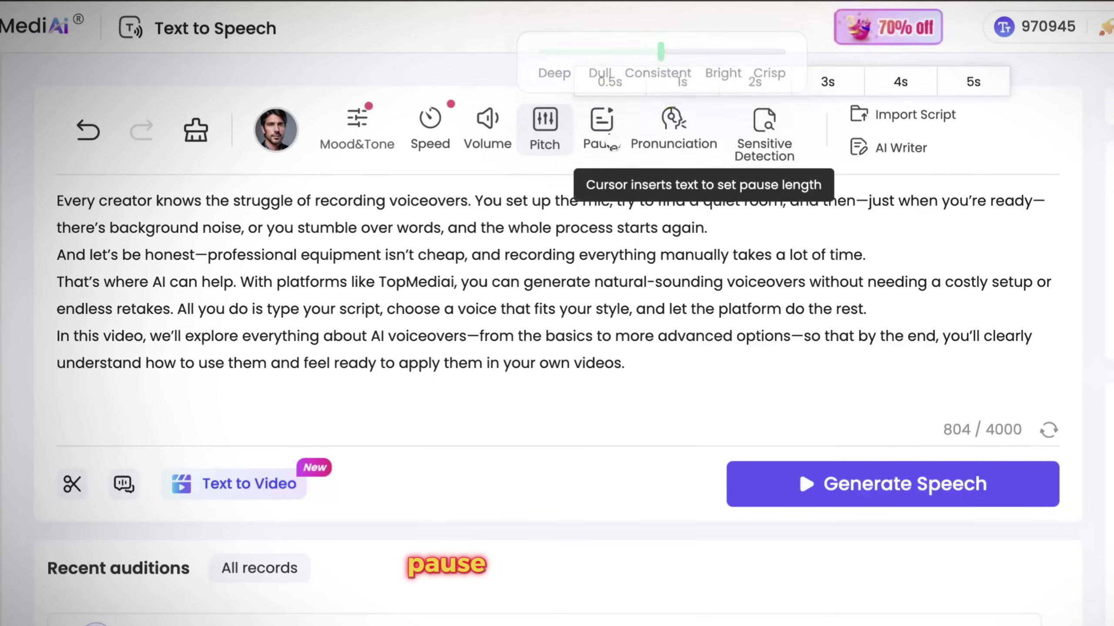
click(601, 131)
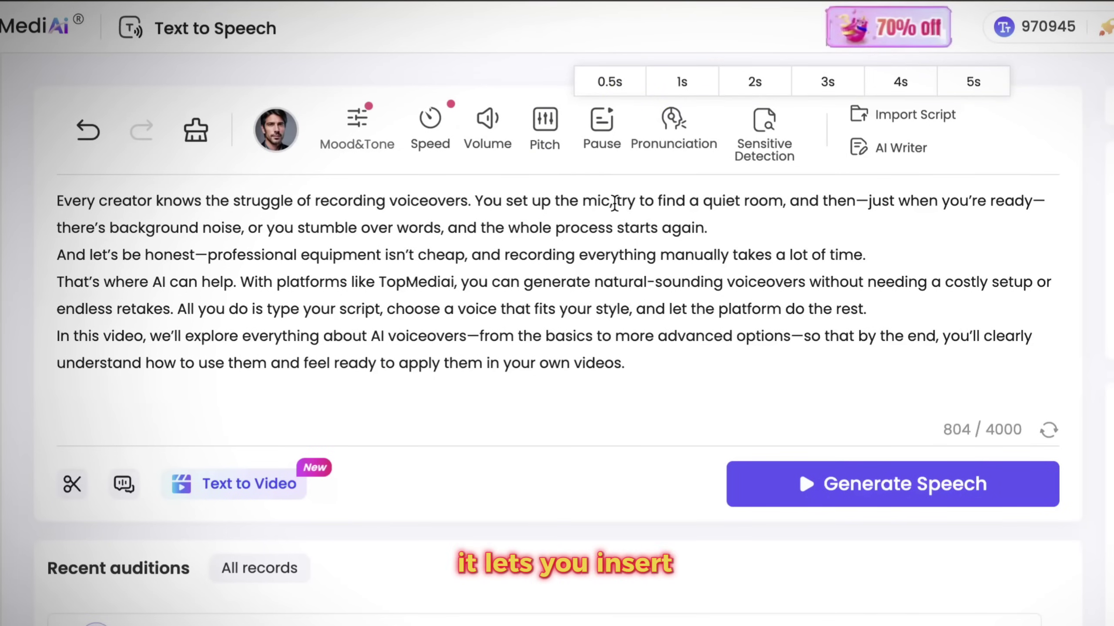
Step: Dismiss the pause options and Pronunciation Swap guide, then run Sensitive Detection on the script
click(615, 202)
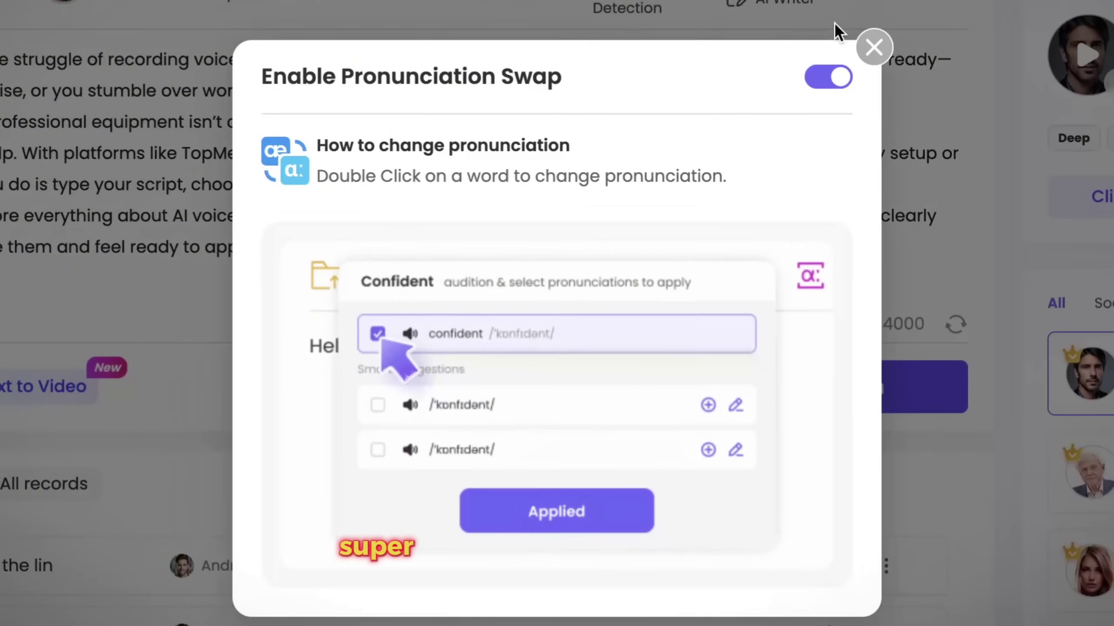
click(874, 47)
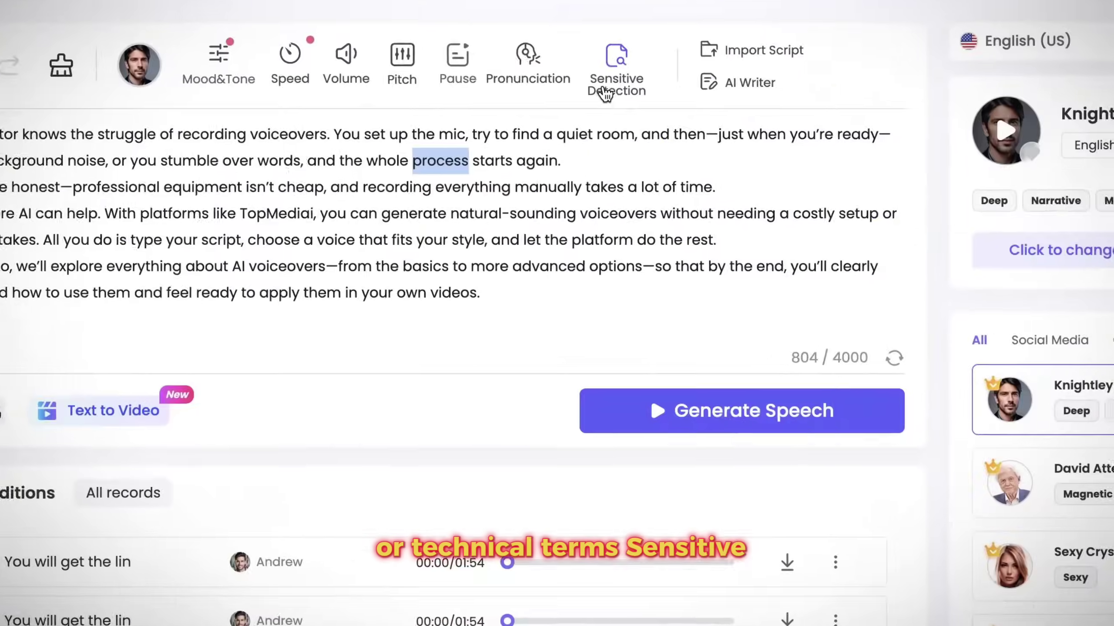
click(607, 63)
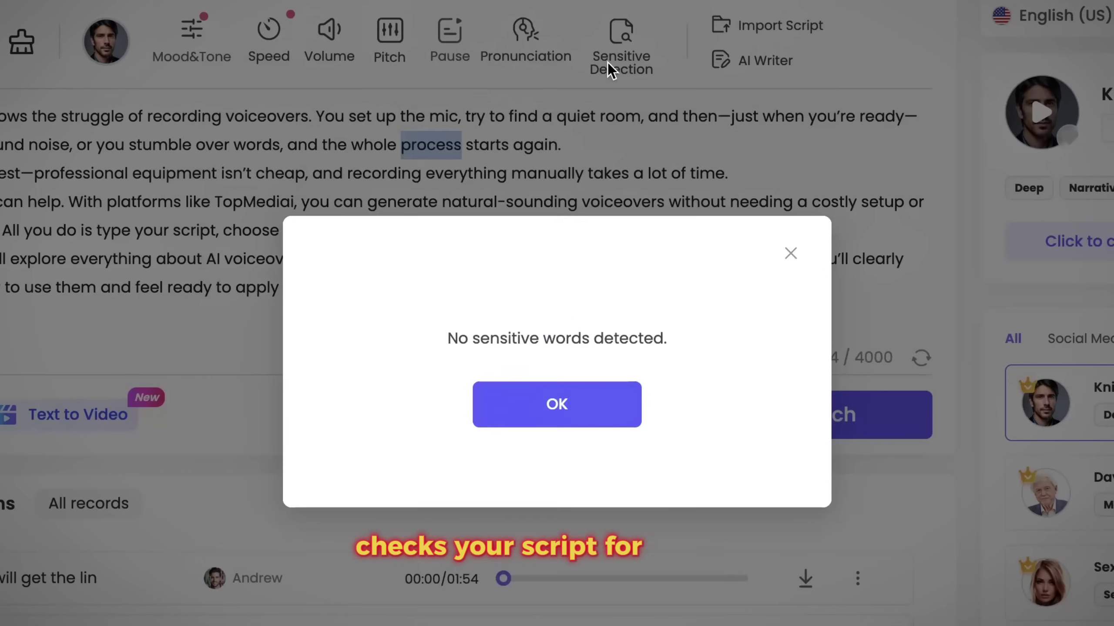
click(584, 411)
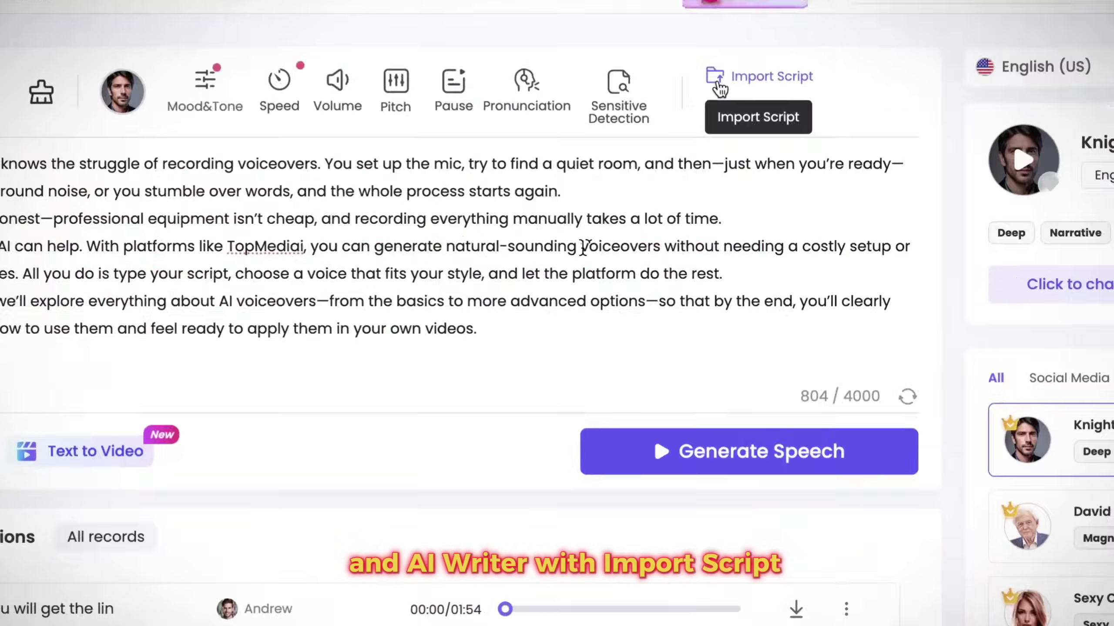
click(752, 38)
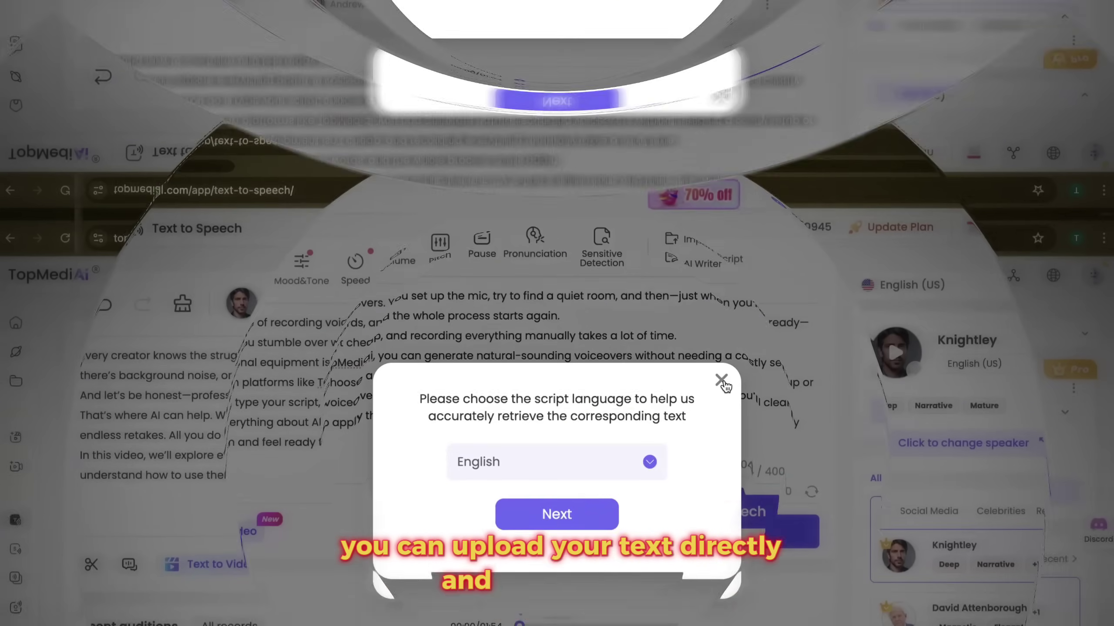
click(835, 285)
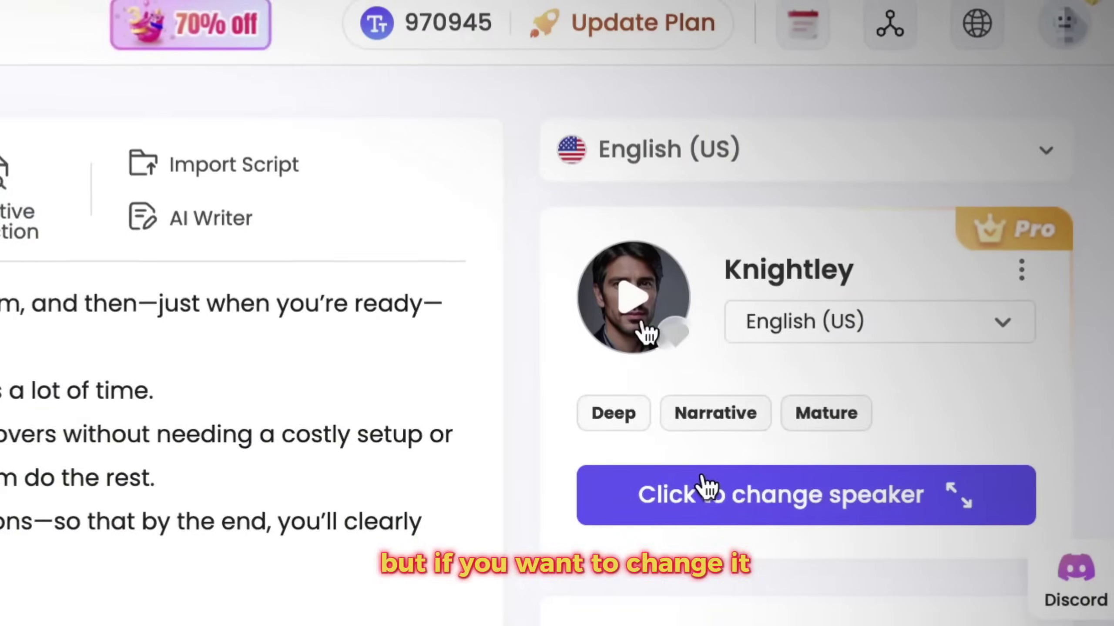
Step: Open the speaker voice library and preview three voice samples
click(765, 450)
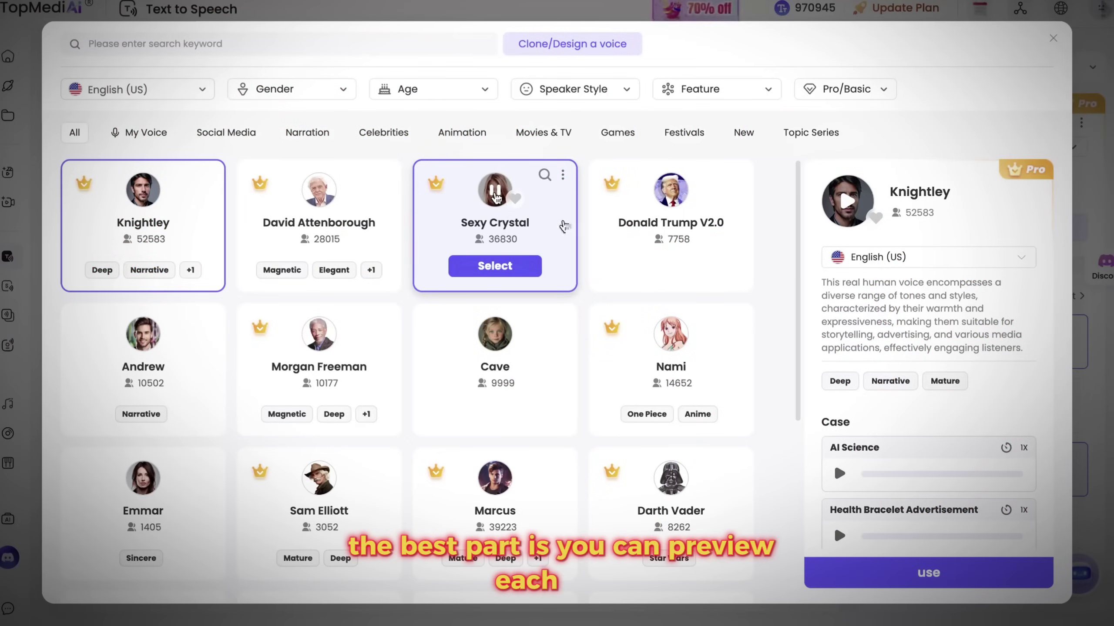
click(671, 190)
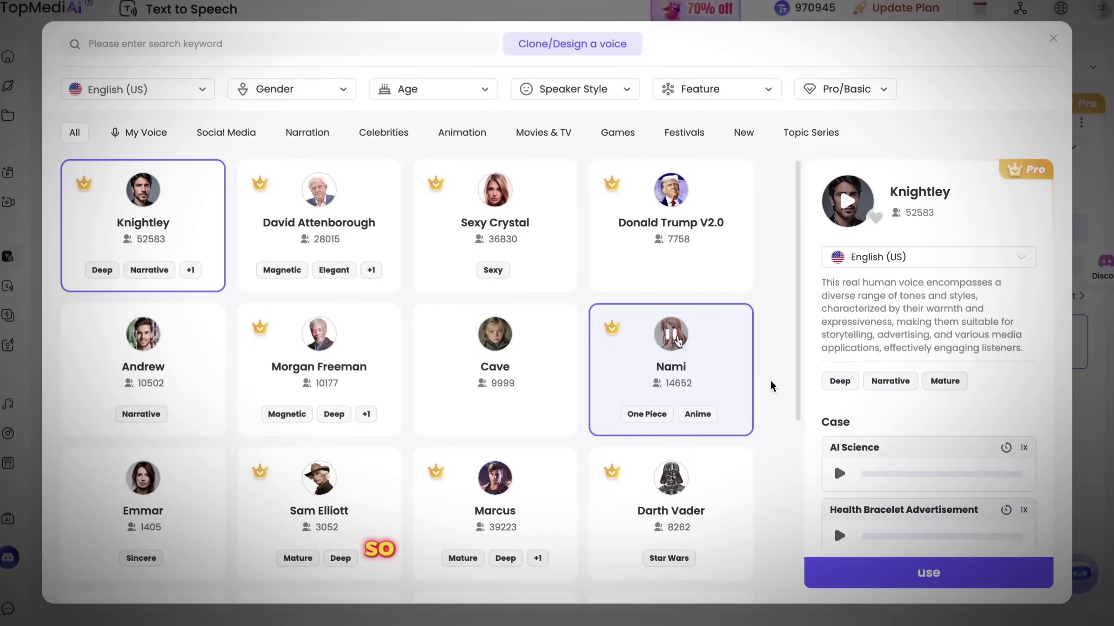
click(671, 334)
click(495, 334)
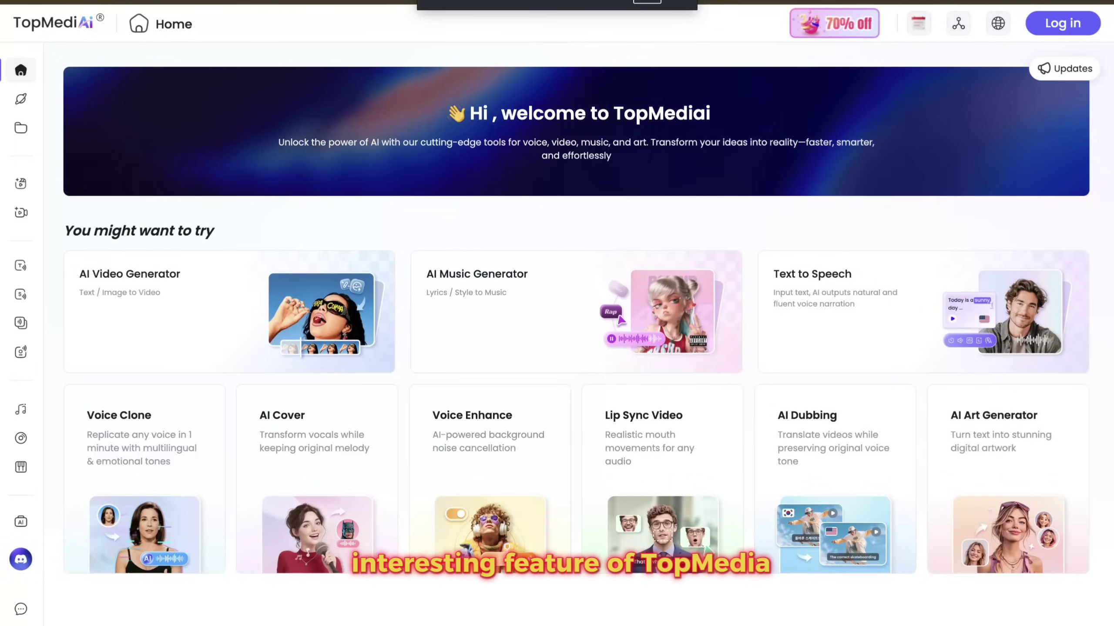
mouse_move(46, 301)
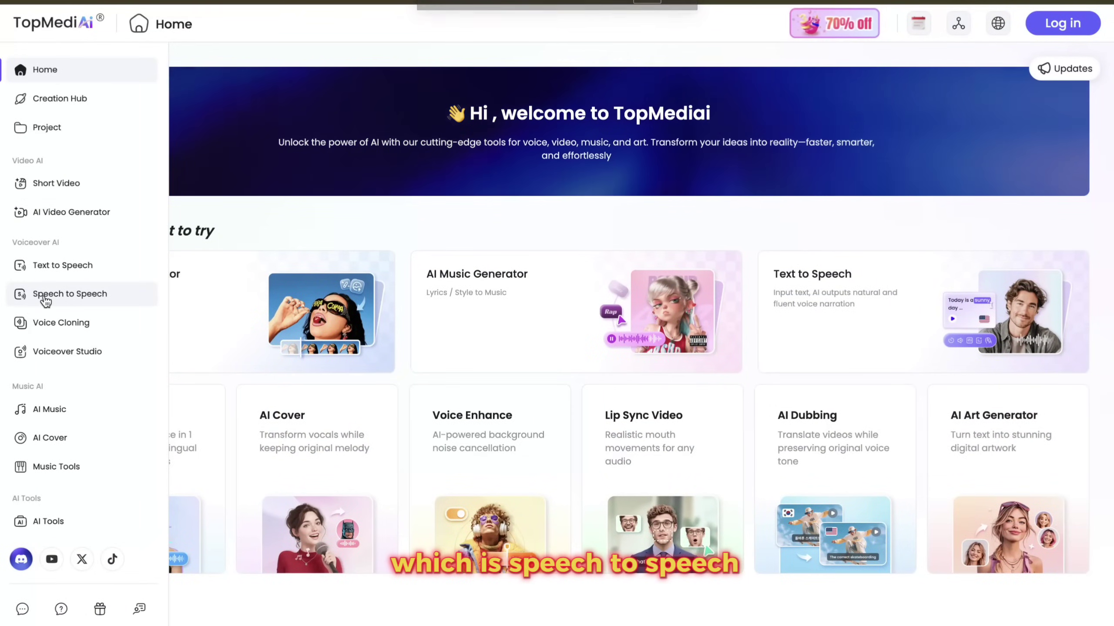
Step: Open Speech to Speech and upload Every creator knows.mp3 from Downloads
click(46, 296)
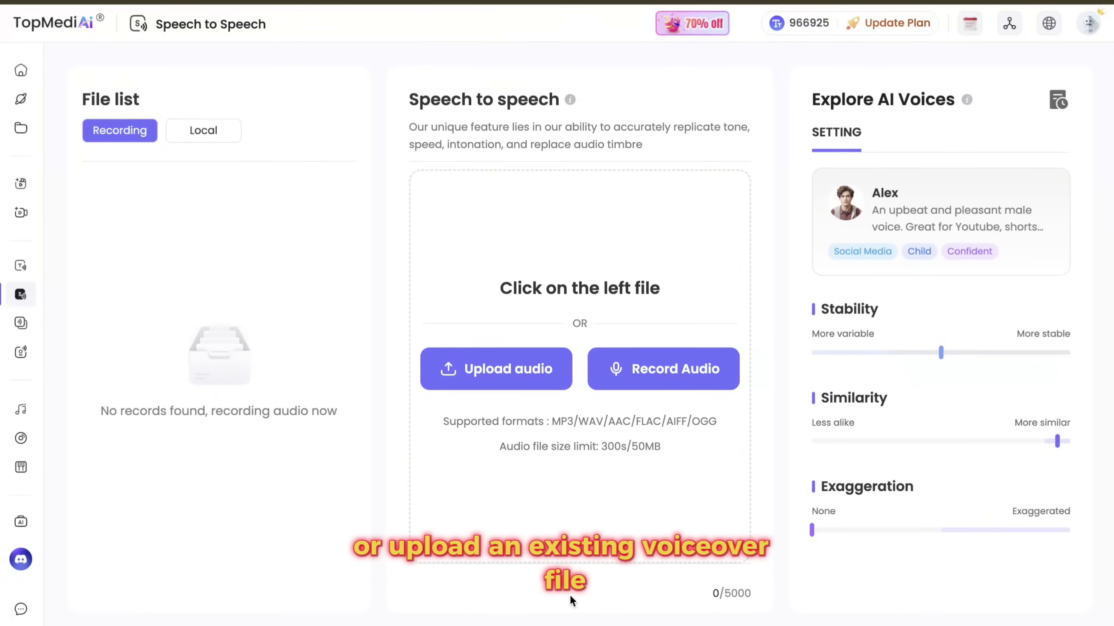
click(468, 370)
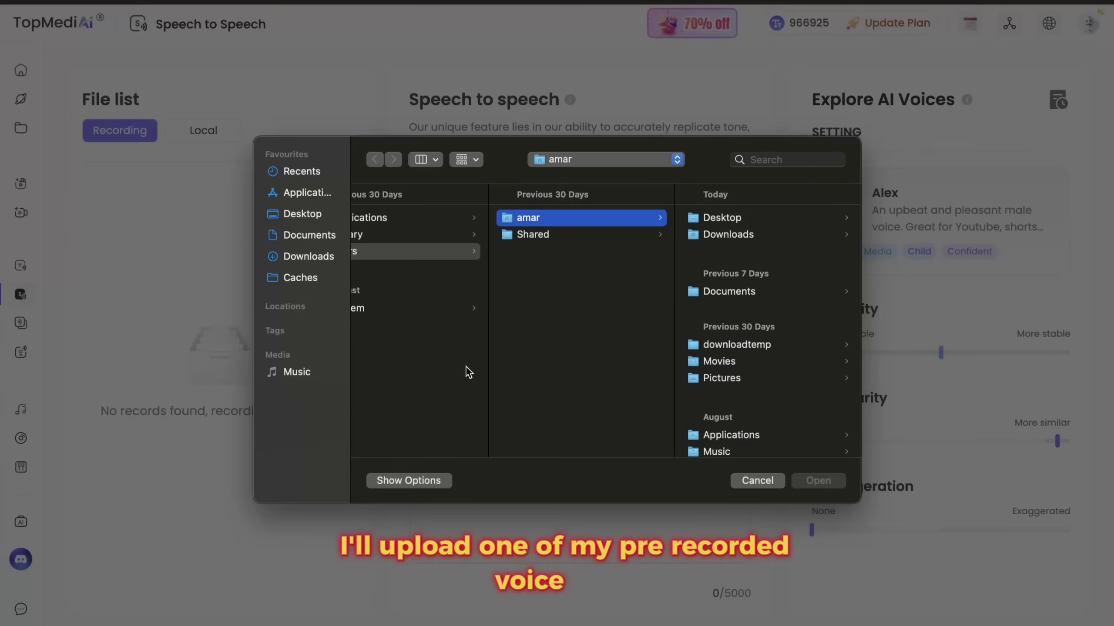
click(310, 258)
click(426, 225)
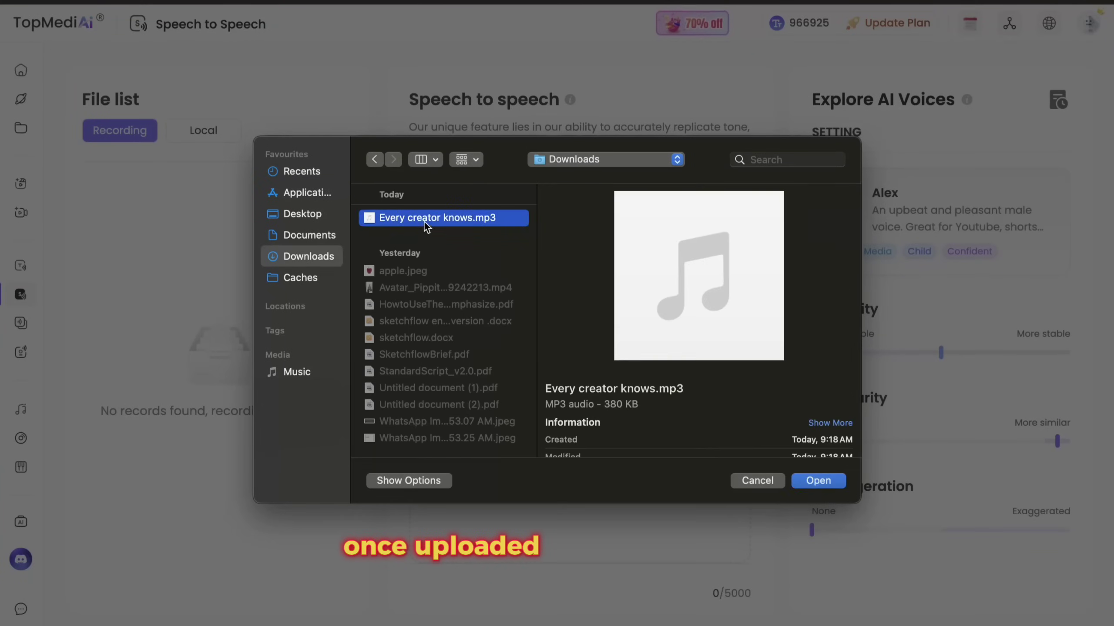
click(816, 483)
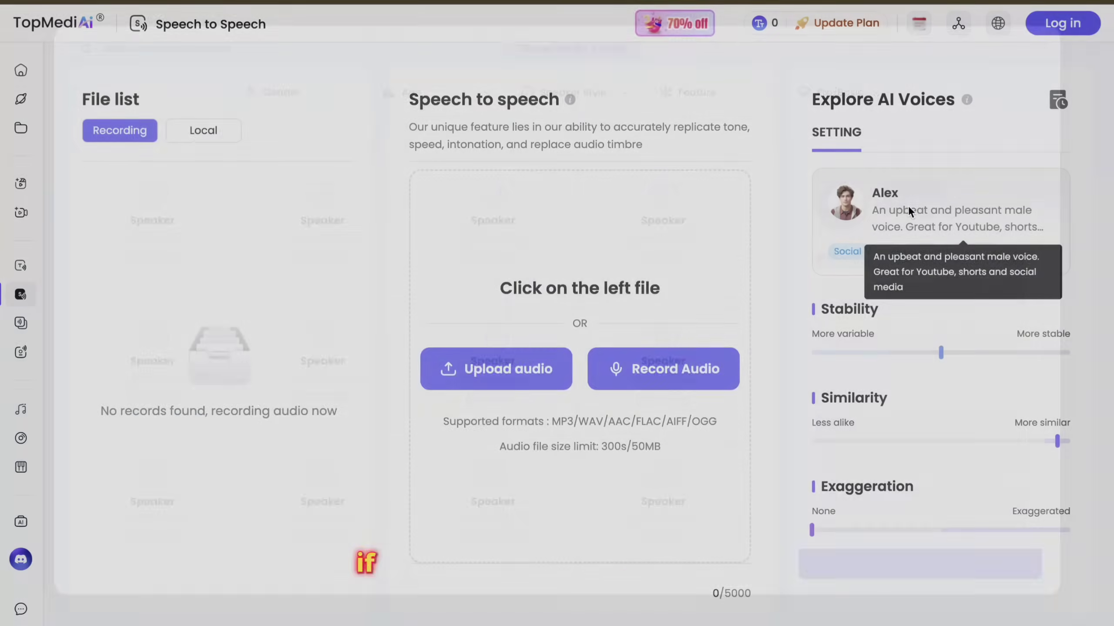
click(908, 206)
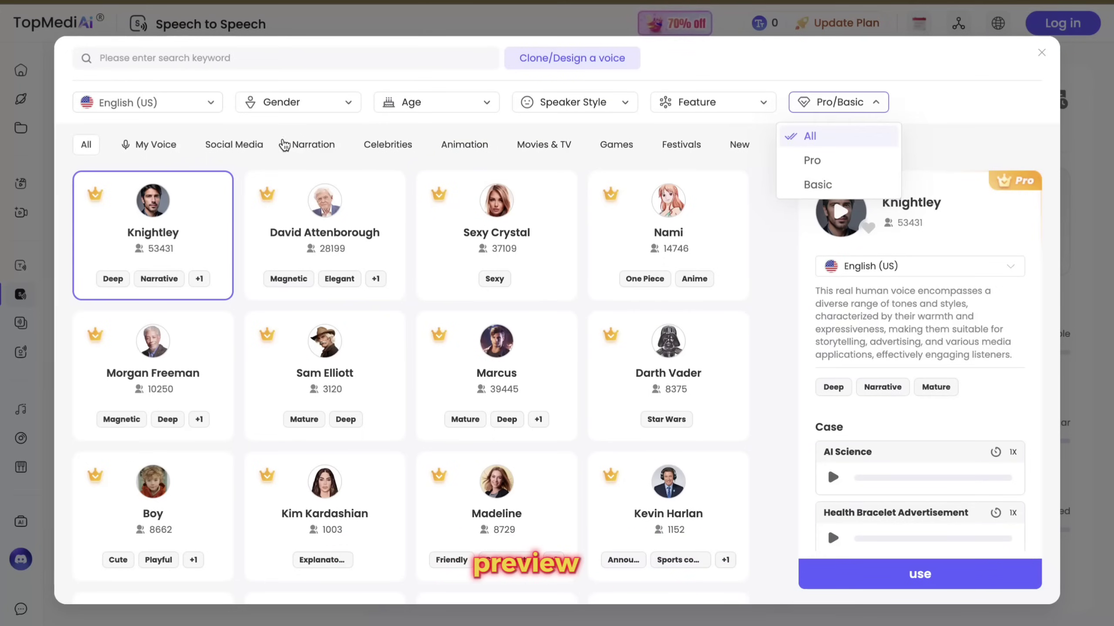
click(233, 144)
click(306, 148)
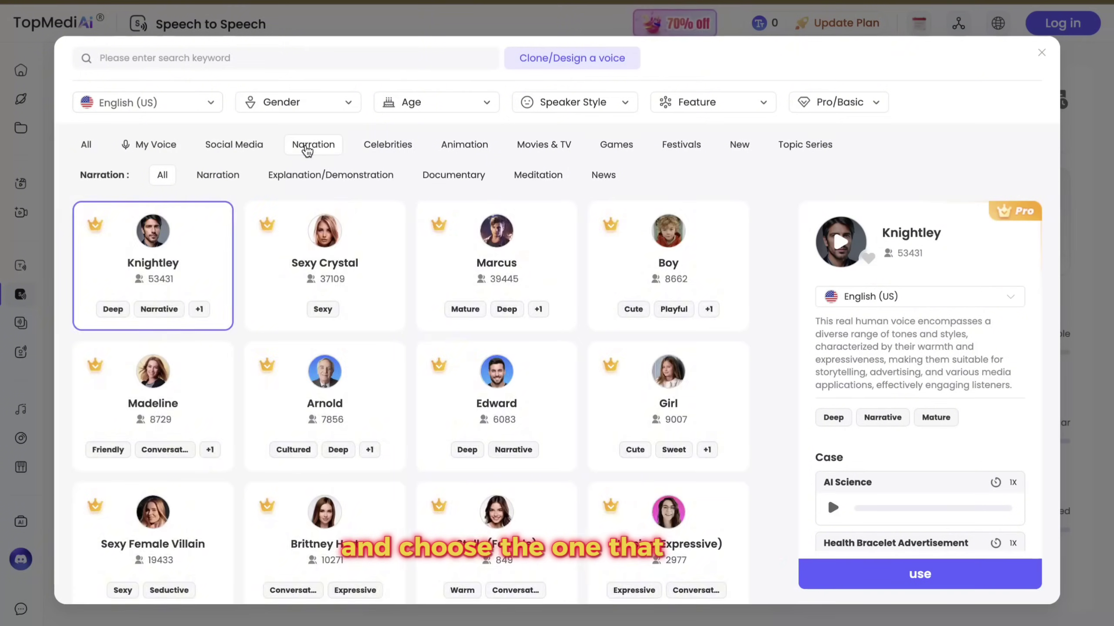
click(388, 146)
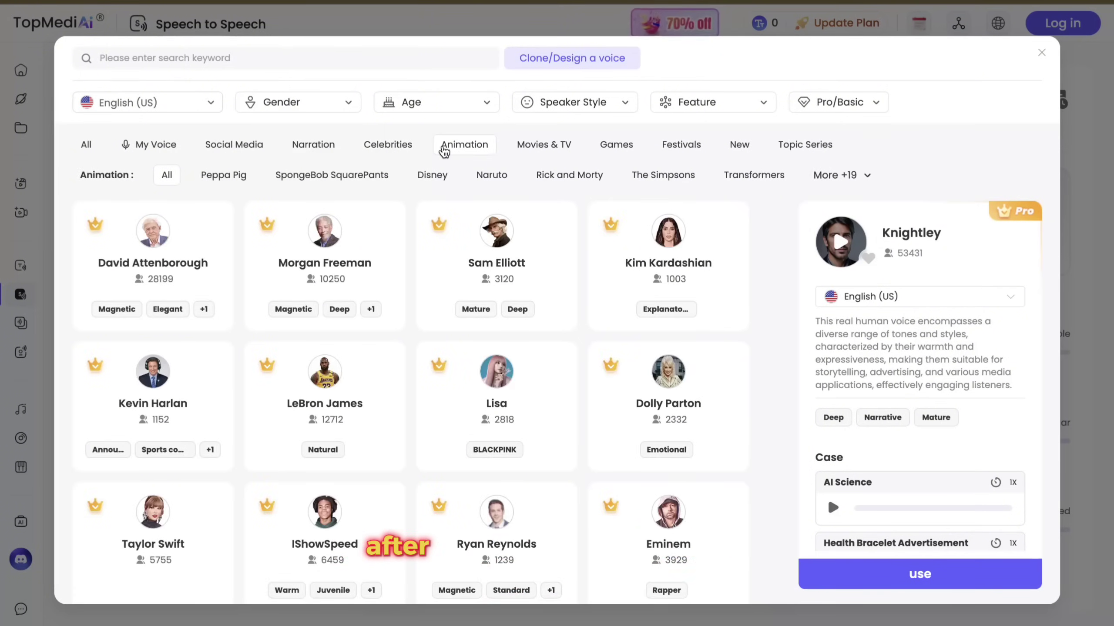
click(542, 146)
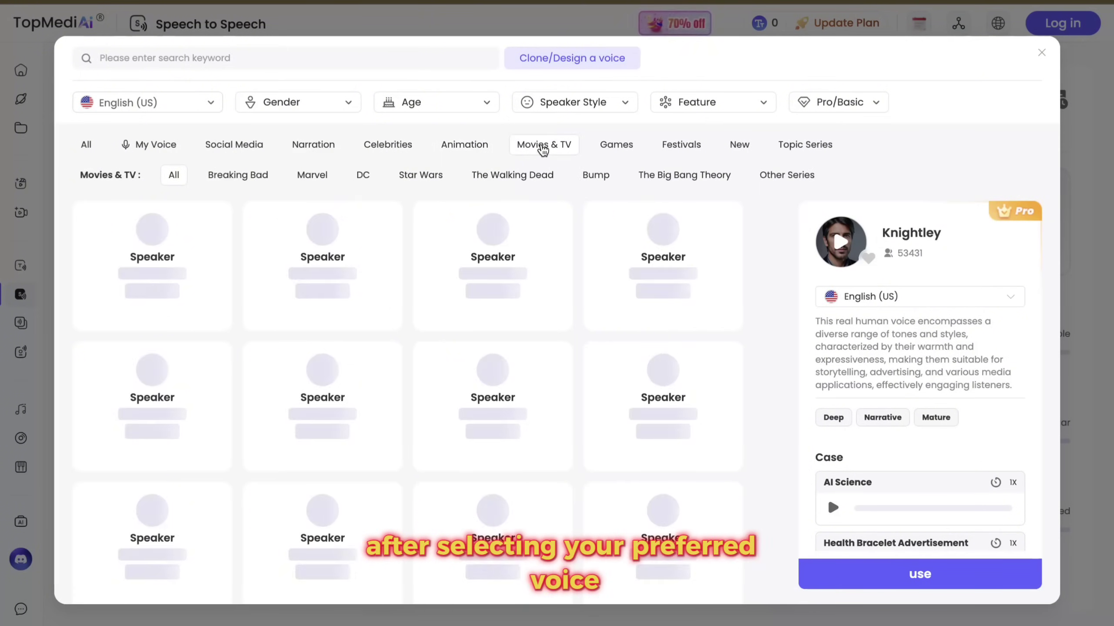
Step: Generate the Alex-voice conversion of Every creator knows.mp3
click(722, 557)
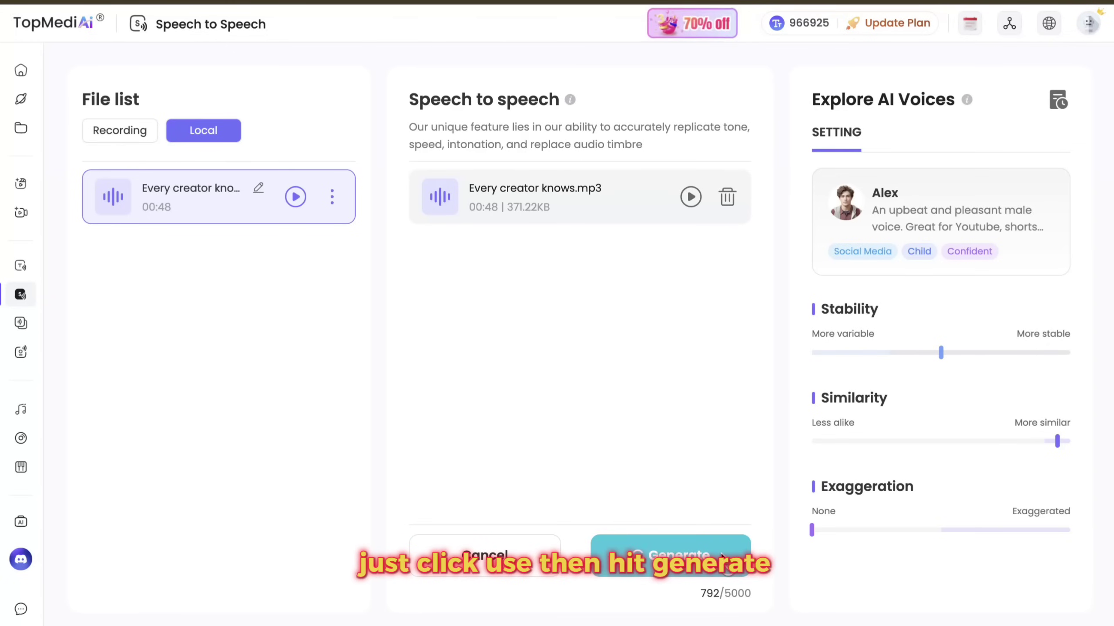